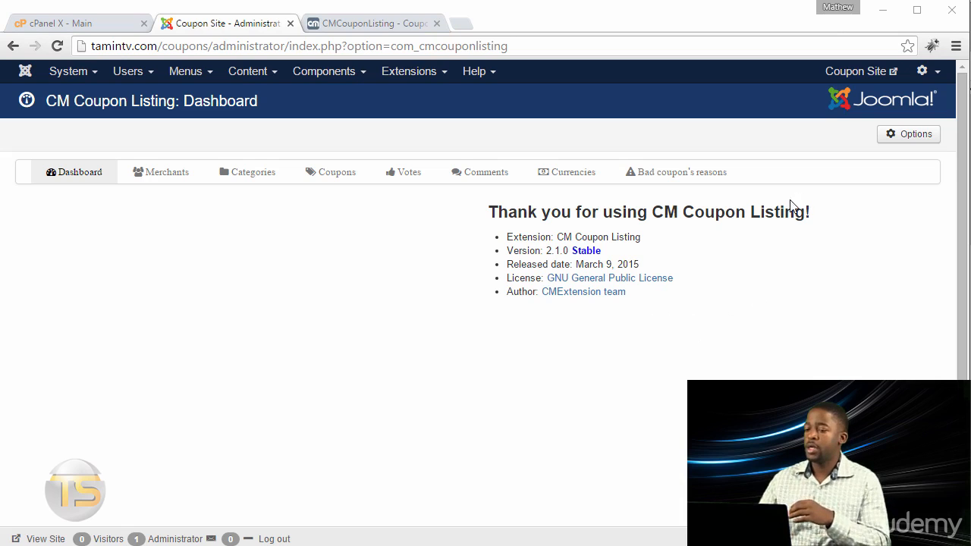
- Open the CM Coupon Listing configuration options and review the logo folder, coupon folder and new-merchant notification settings
{"action": "left_click", "coordinate": [297, 71]}
{"action": "mouse_move", "coordinate": [317, 121]}
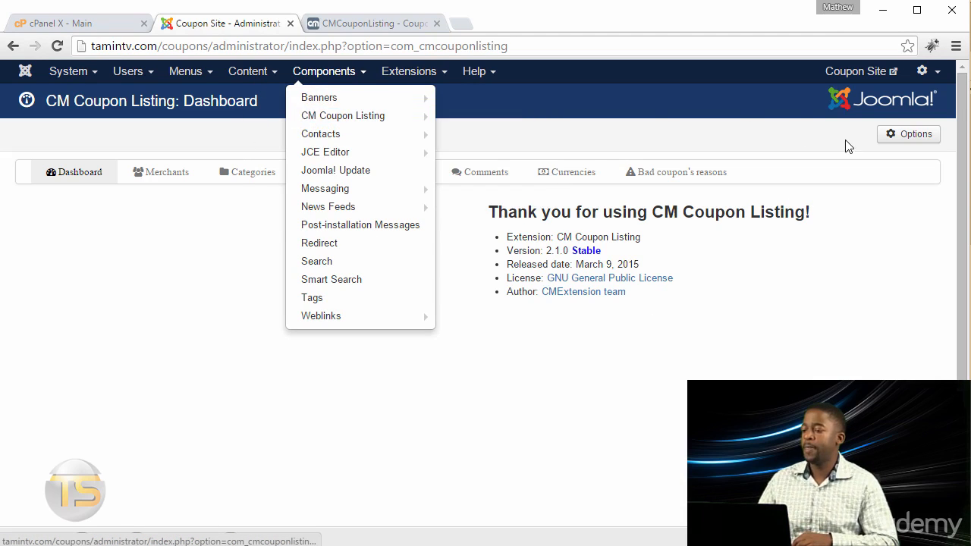
{"action": "left_click", "coordinate": [918, 171]}
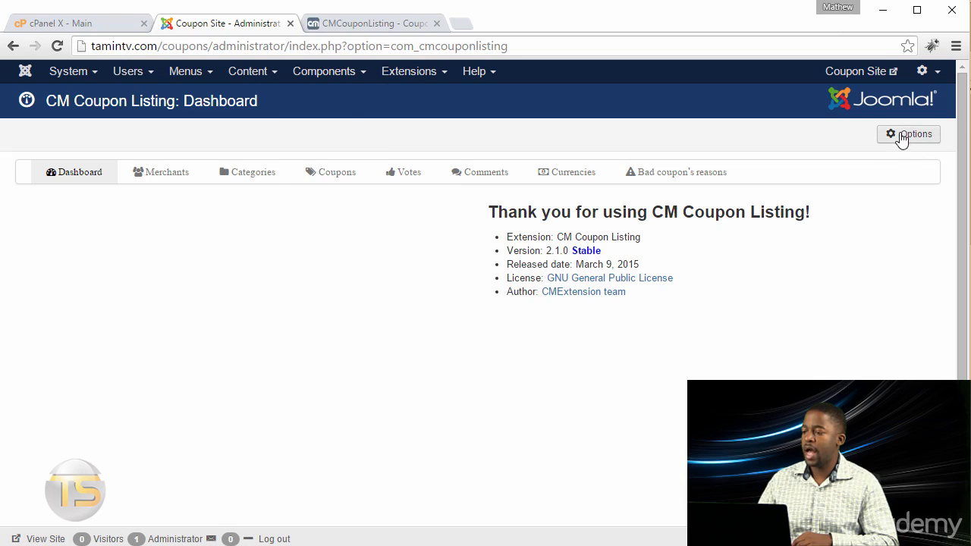
{"action": "left_click", "coordinate": [911, 142]}
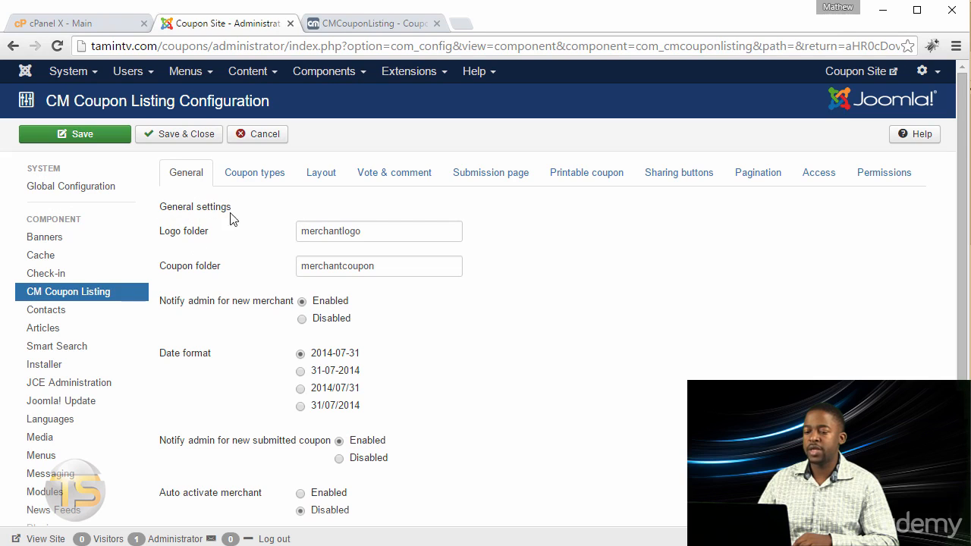
{"action": "mouse_move", "coordinate": [170, 241]}
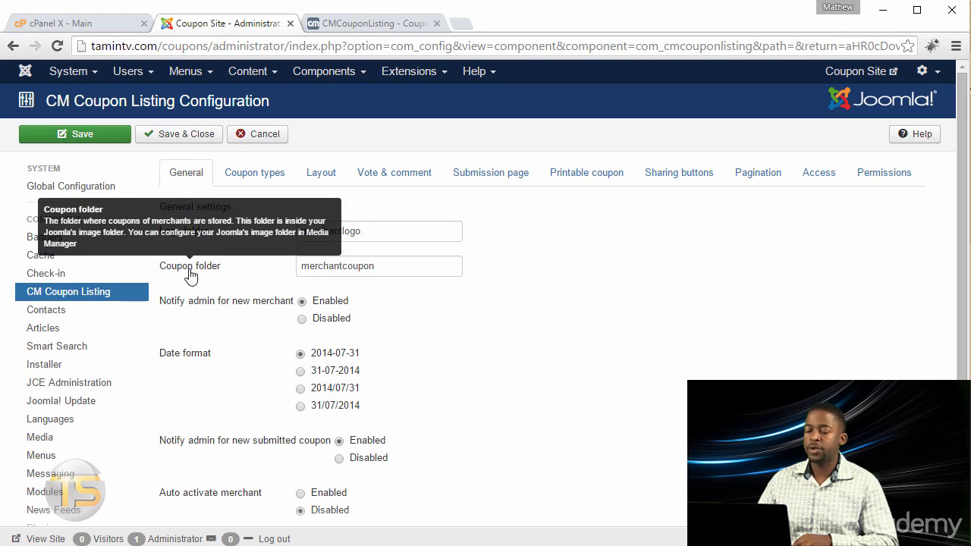
{"action": "scroll", "coordinate": [448, 353], "scroll_direction": "down", "scroll_amount": 2}
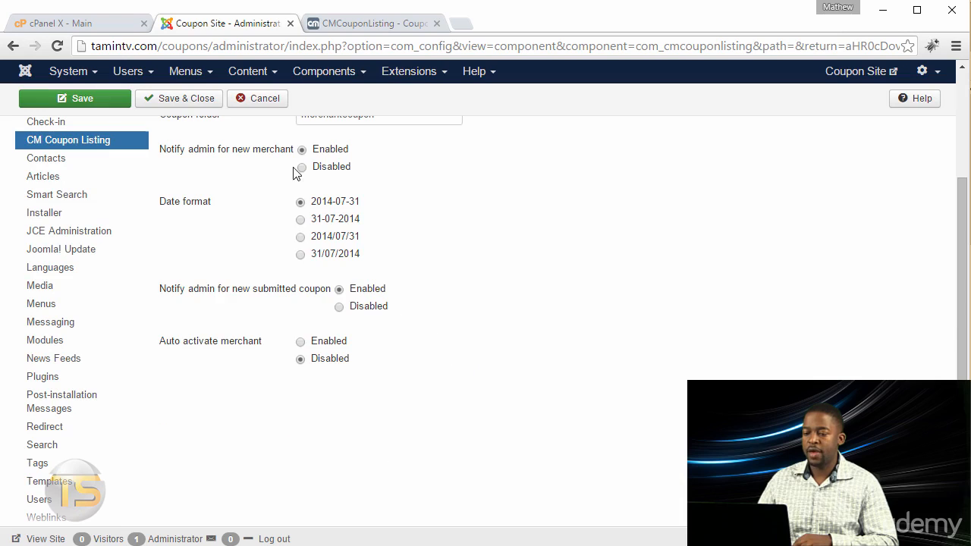
{"action": "mouse_move", "coordinate": [176, 163]}
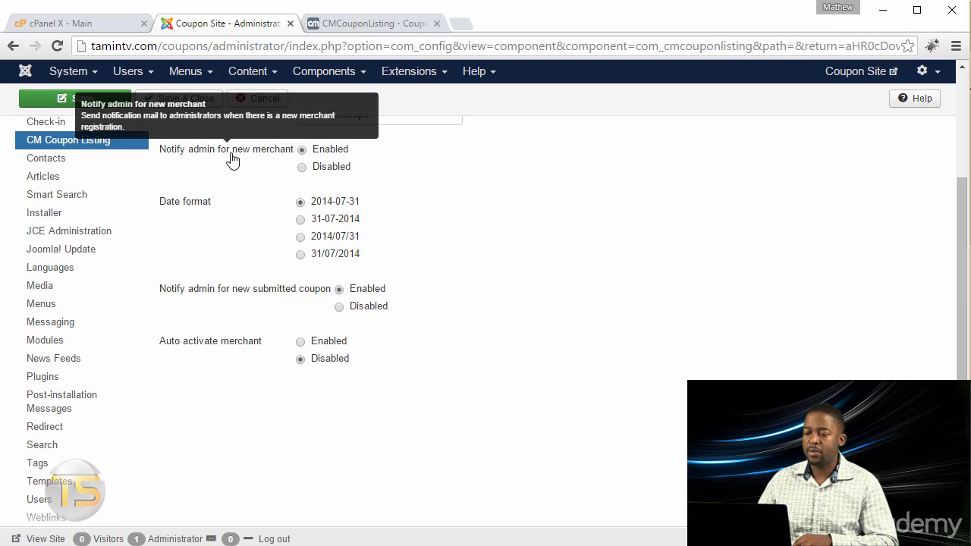
{"action": "scroll", "coordinate": [546, 323], "scroll_direction": "up", "scroll_amount": 2}
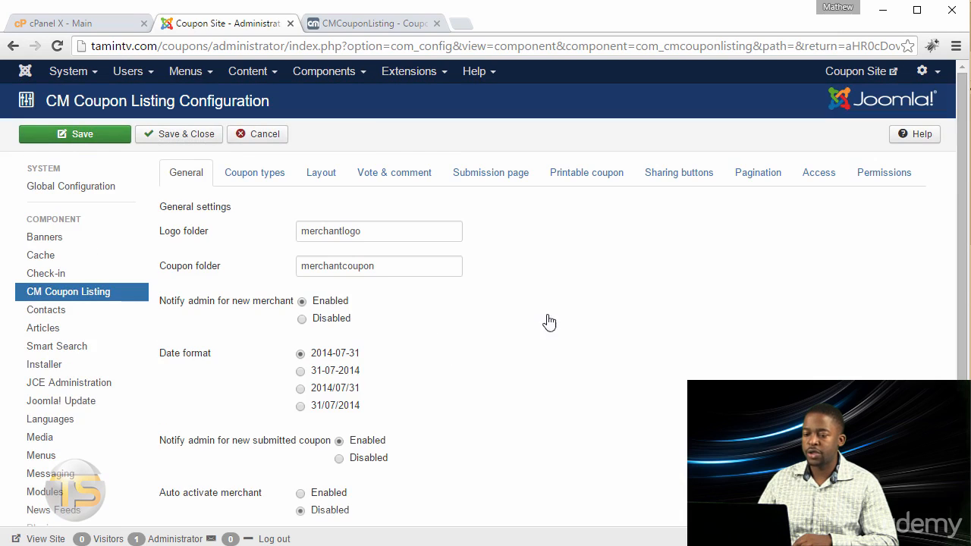
- Try the 31-07-2014 date format and restore 2014-07-31
{"action": "left_click", "coordinate": [300, 371]}
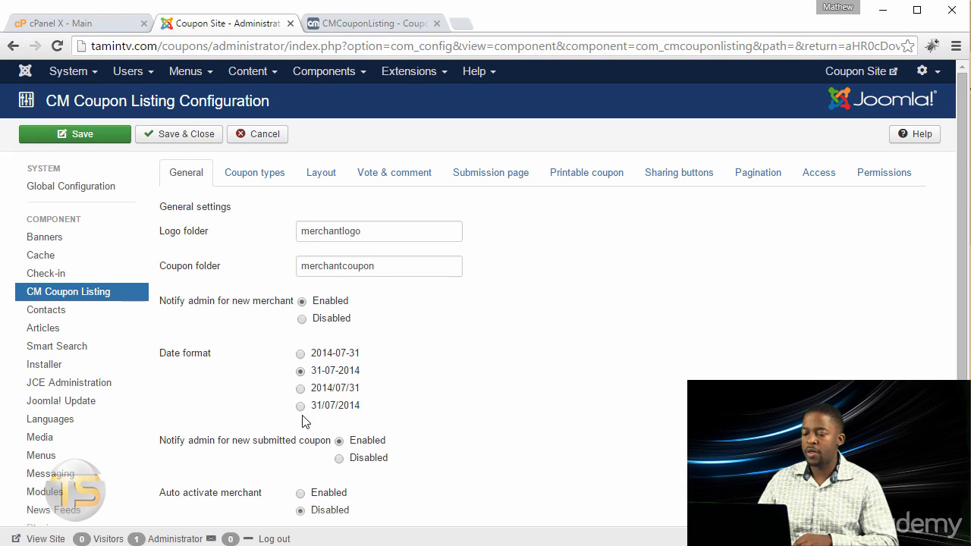
{"action": "left_click", "coordinate": [302, 355]}
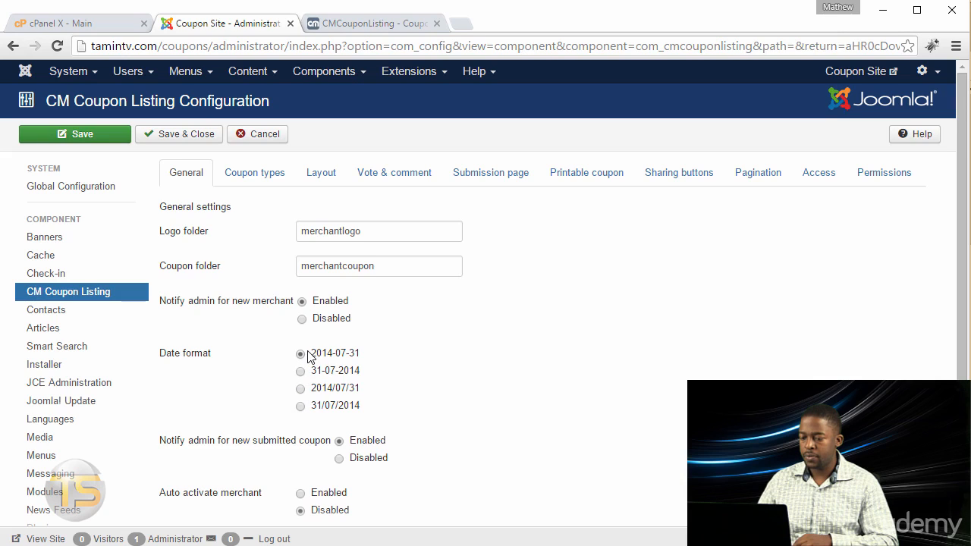
- Examine the submitted-coupon notification and merchant auto-activation settings, as well as the supported coupon types
{"action": "scroll", "coordinate": [410, 372], "scroll_direction": "down", "scroll_amount": 2}
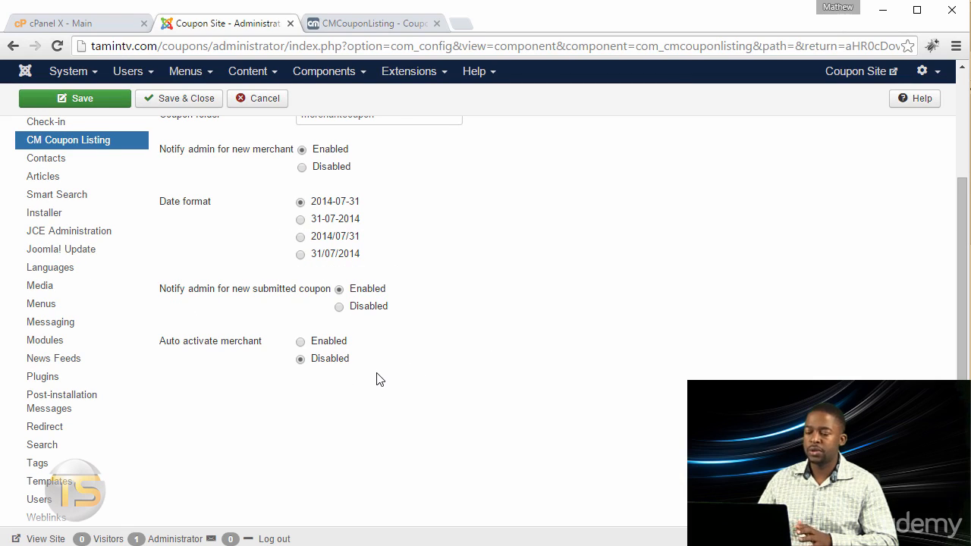
{"action": "scroll", "coordinate": [378, 380], "scroll_direction": "up", "scroll_amount": 2}
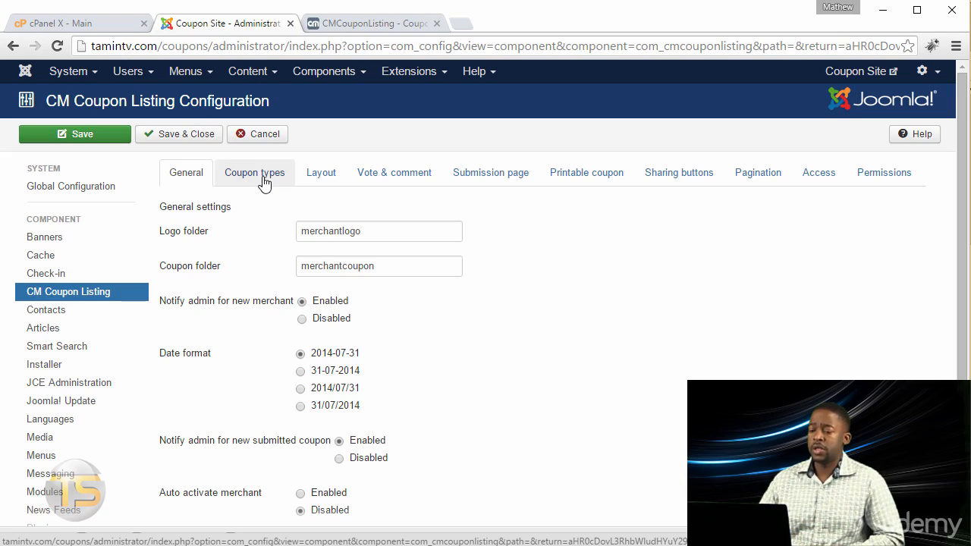
{"action": "scroll", "coordinate": [298, 320], "scroll_direction": "down", "scroll_amount": 2}
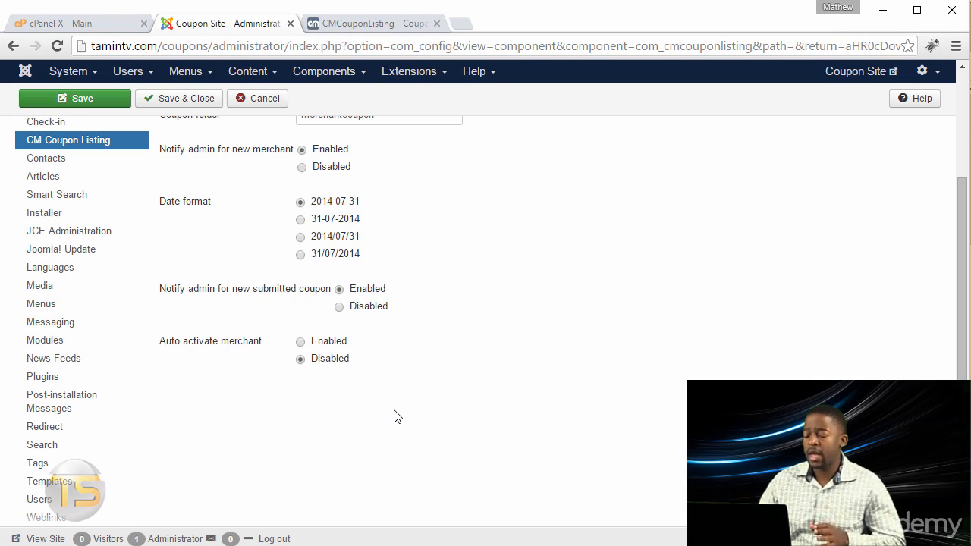
{"action": "left_click", "coordinate": [301, 359]}
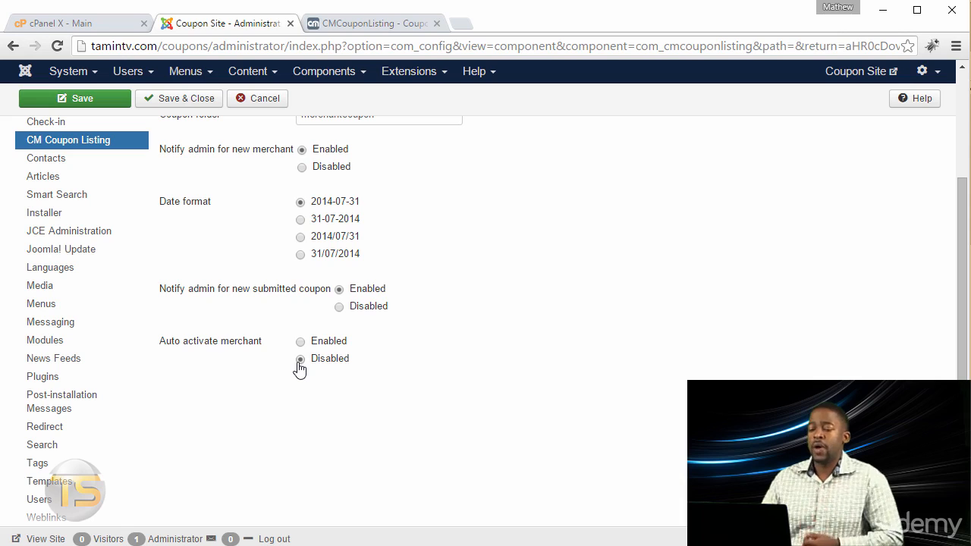
{"action": "scroll", "coordinate": [300, 368], "scroll_direction": "up", "scroll_amount": 3}
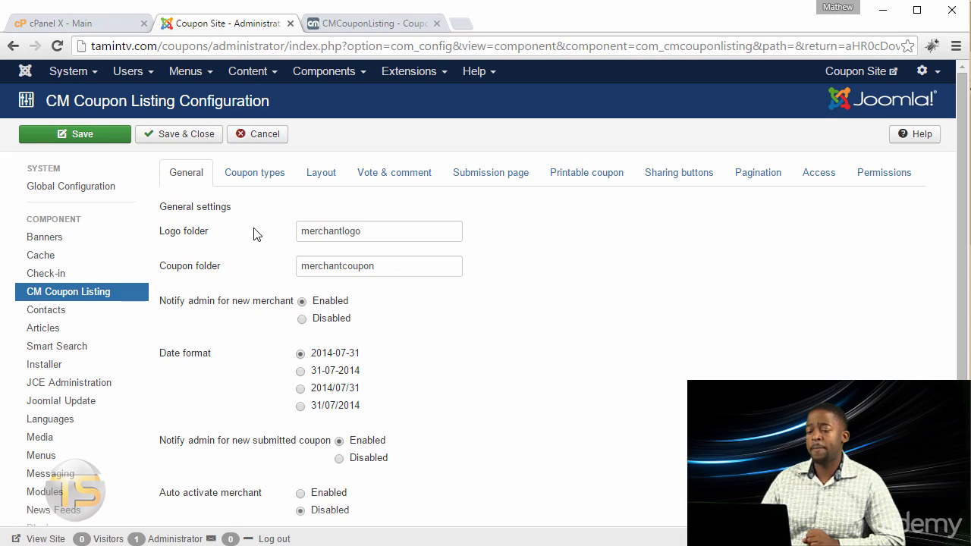
{"action": "scroll", "coordinate": [284, 293], "scroll_direction": "down", "scroll_amount": 3}
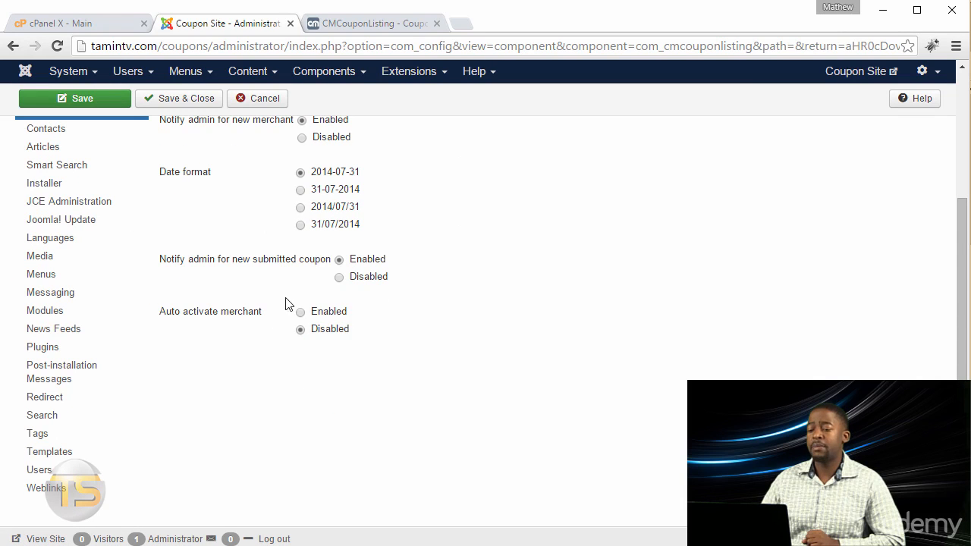
{"action": "scroll", "coordinate": [313, 343], "scroll_direction": "up", "scroll_amount": 3}
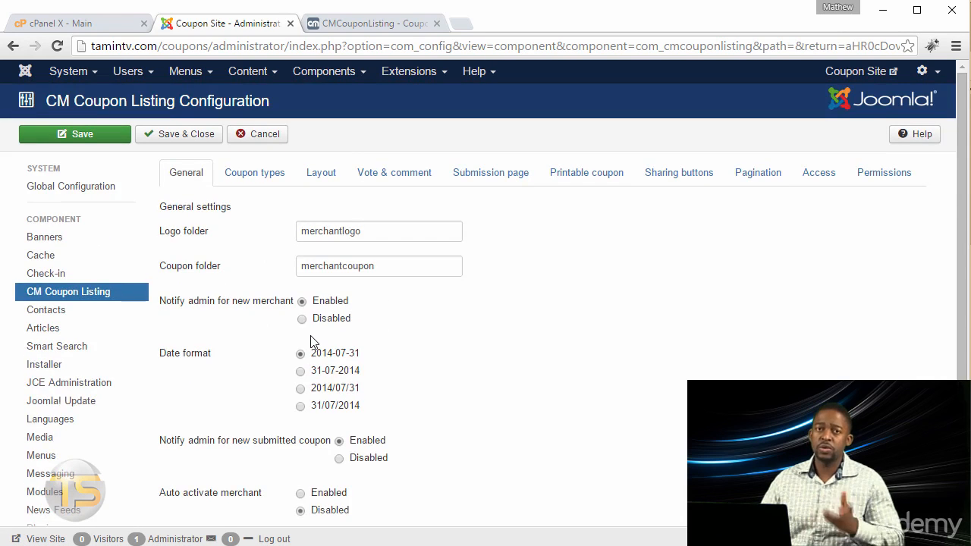
{"action": "left_click", "coordinate": [249, 182]}
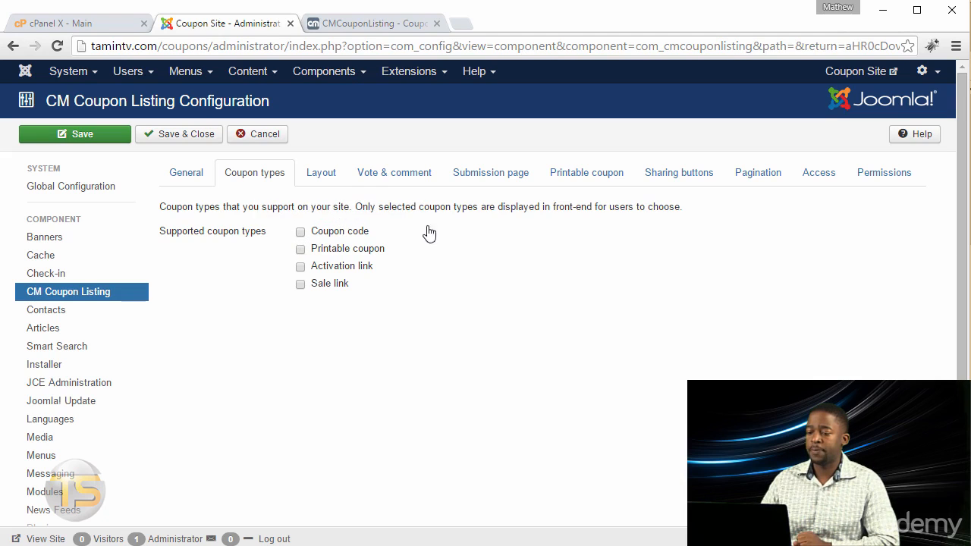
- Set the component's layout to Responsive (Bootstrap) and keep the coupon detail page disabled
{"action": "left_click", "coordinate": [322, 174]}
{"action": "left_click", "coordinate": [336, 232]}
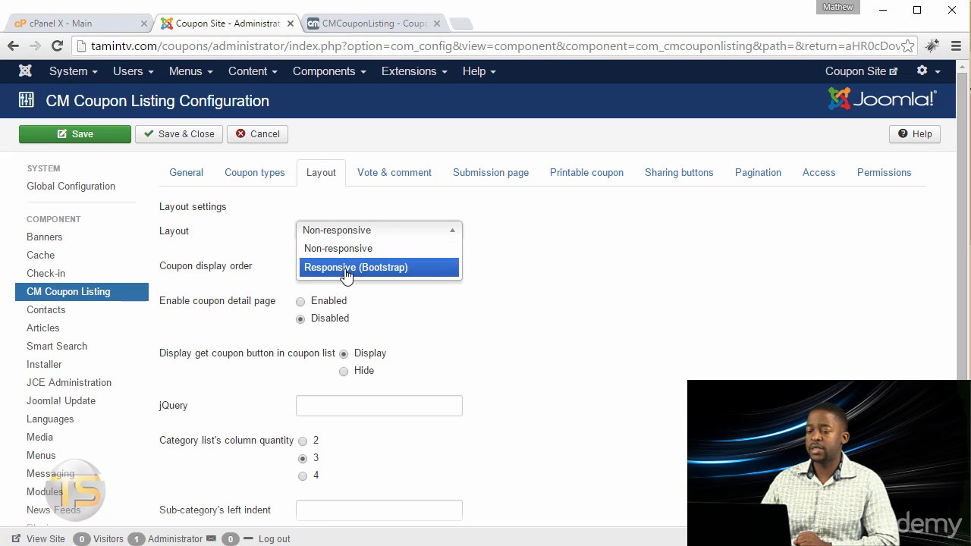
{"action": "left_click", "coordinate": [346, 267]}
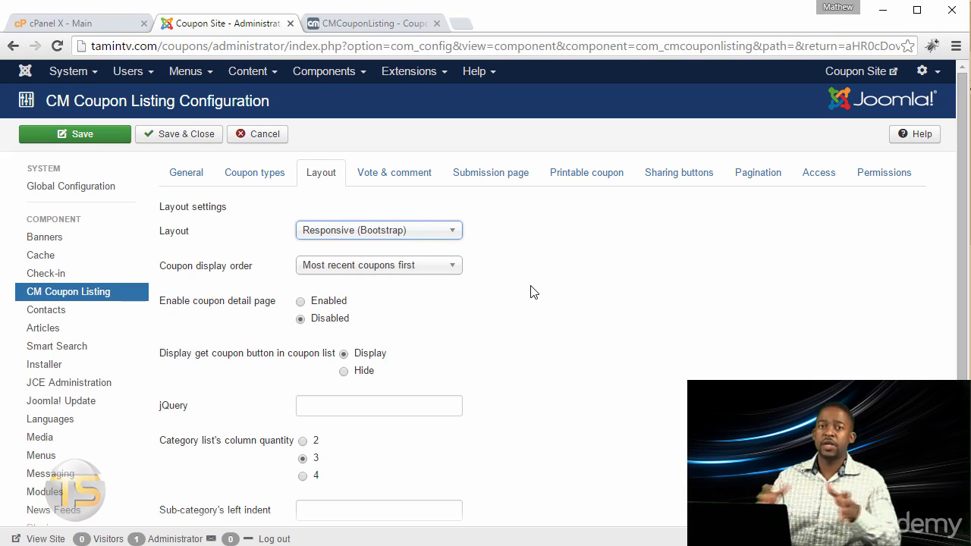
{"action": "left_click", "coordinate": [488, 303]}
{"action": "mouse_move", "coordinate": [283, 304]}
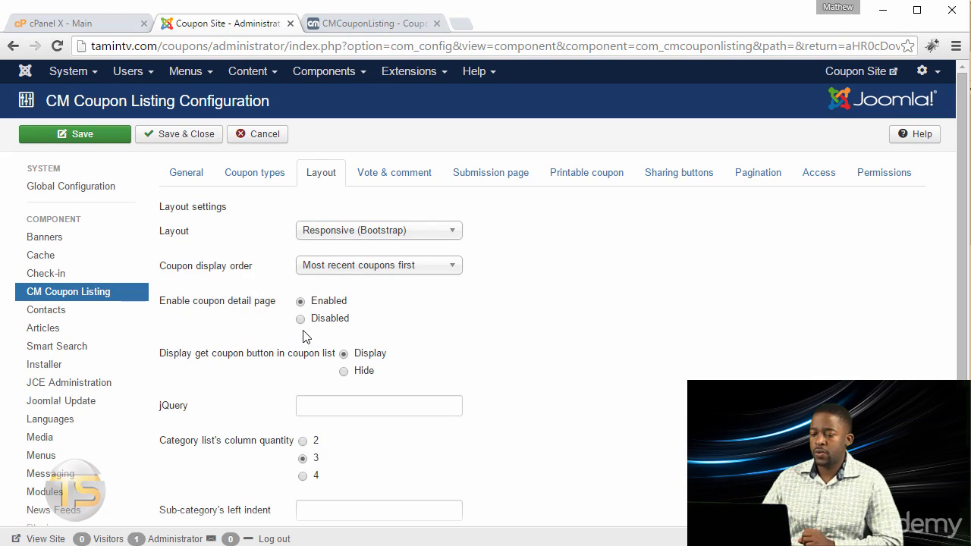
{"action": "left_click", "coordinate": [300, 319]}
- Set the coupon display order to Most recent coupons first and hide the get coupon button in the coupon list
{"action": "left_click", "coordinate": [341, 273]}
{"action": "left_click", "coordinate": [359, 267]}
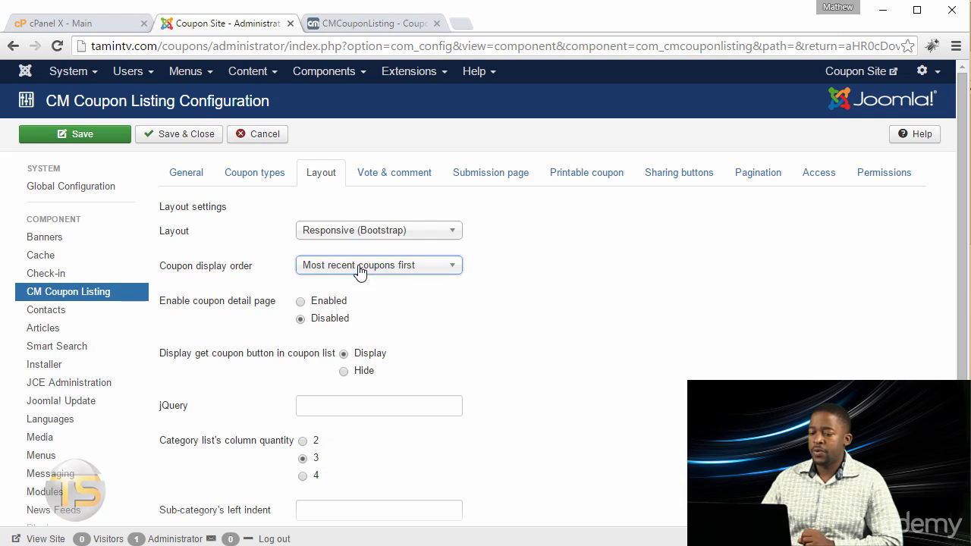
{"action": "mouse_move", "coordinate": [193, 265]}
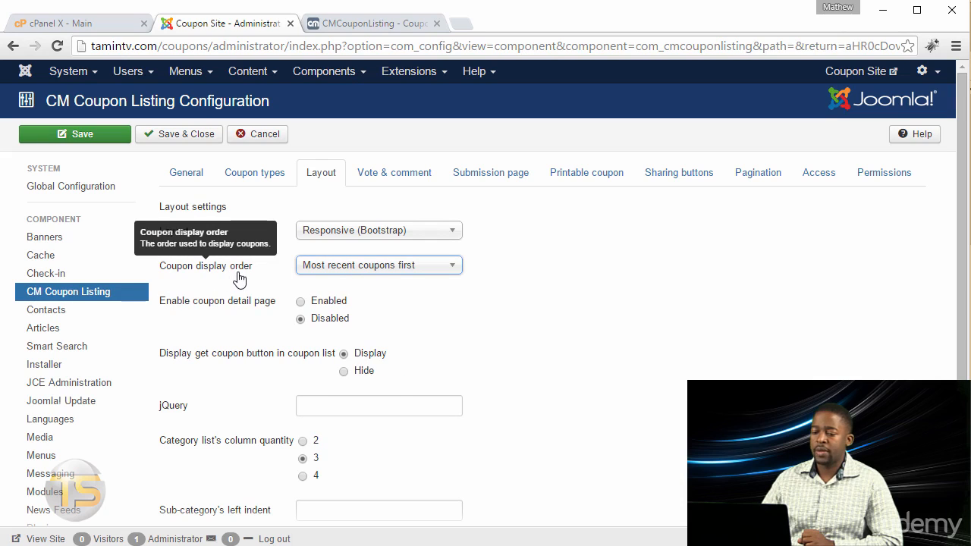
{"action": "left_click", "coordinate": [342, 273]}
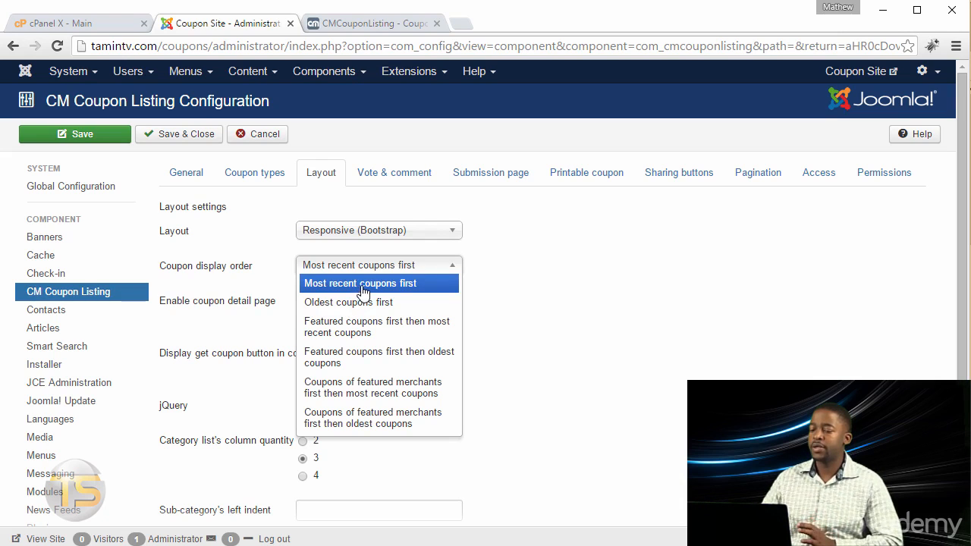
{"action": "left_click", "coordinate": [363, 292]}
{"action": "scroll", "coordinate": [603, 380], "scroll_direction": "down", "scroll_amount": 3}
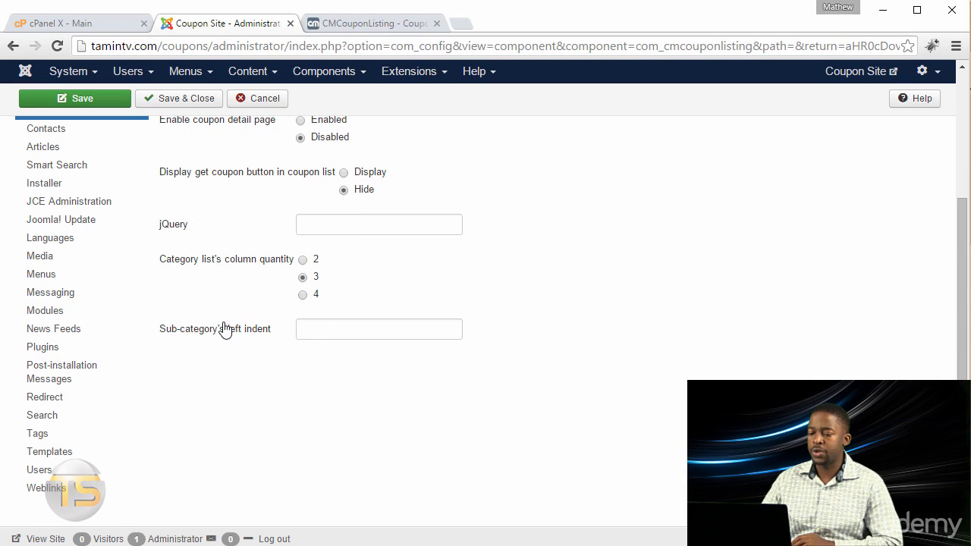
{"action": "scroll", "coordinate": [422, 341], "scroll_direction": "up", "scroll_amount": 3}
- Review the access levels offered for voting and enable Ask questions in the vote and comment settings
{"action": "left_click", "coordinate": [398, 184]}
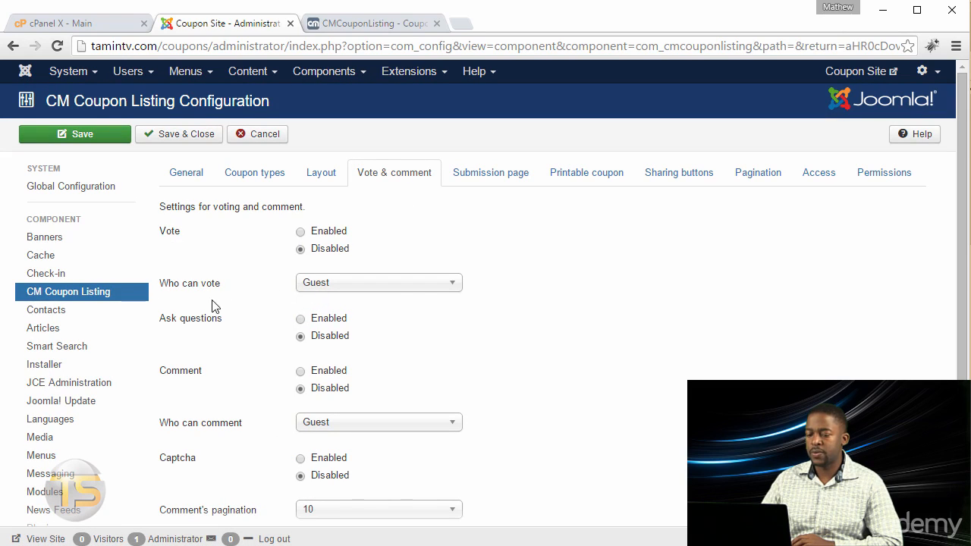
{"action": "left_click", "coordinate": [365, 288]}
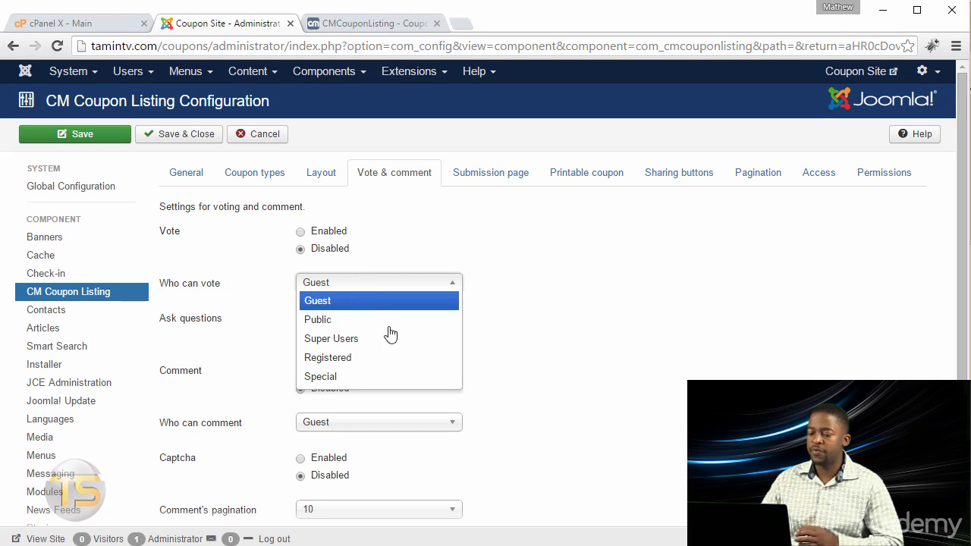
{"action": "left_click", "coordinate": [559, 367]}
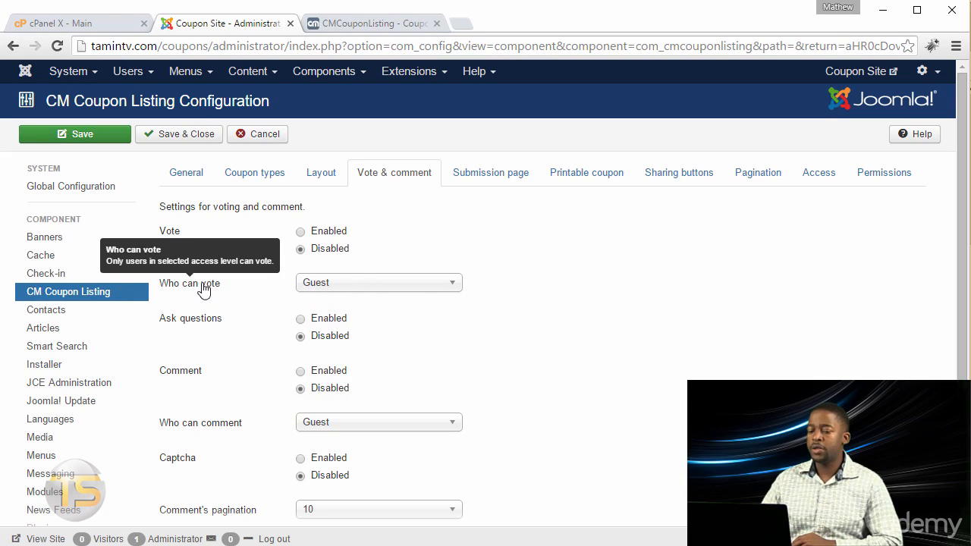
{"action": "left_click", "coordinate": [364, 292]}
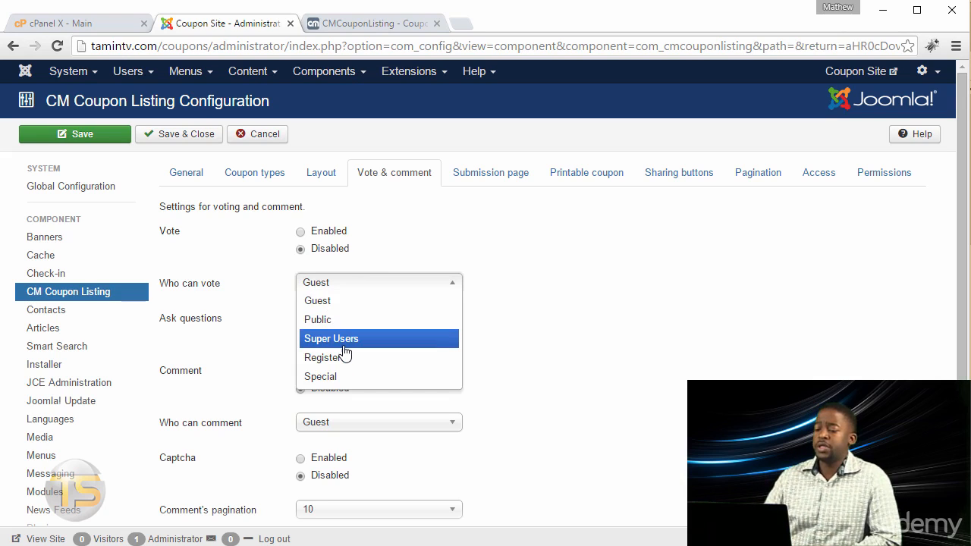
{"action": "left_click", "coordinate": [581, 326]}
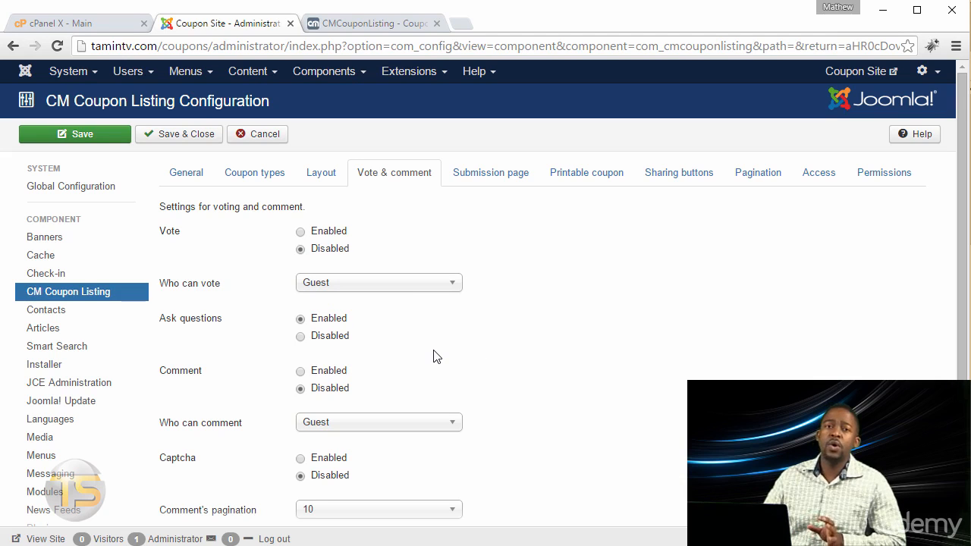
- Restrict both commenting and voting to Registered users in the vote and comment settings
{"action": "scroll", "coordinate": [422, 345], "scroll_direction": "down", "scroll_amount": 3}
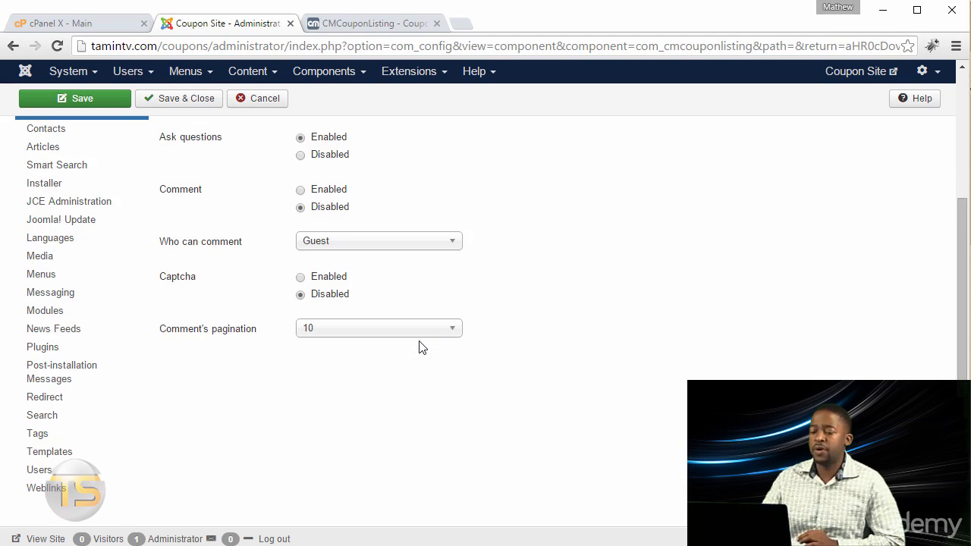
{"action": "scroll", "coordinate": [422, 345], "scroll_direction": "up", "scroll_amount": 3}
{"action": "left_click", "coordinate": [363, 396]}
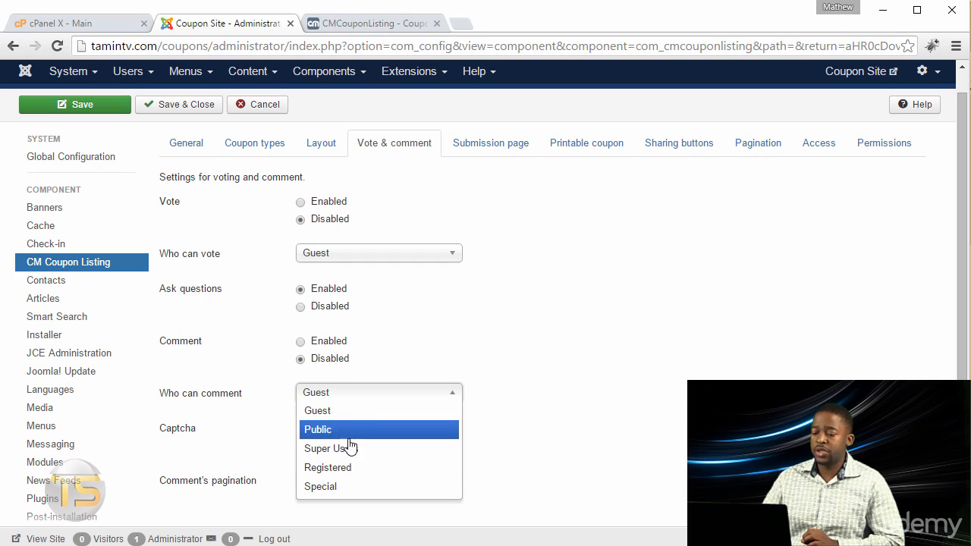
{"action": "left_click", "coordinate": [361, 467]}
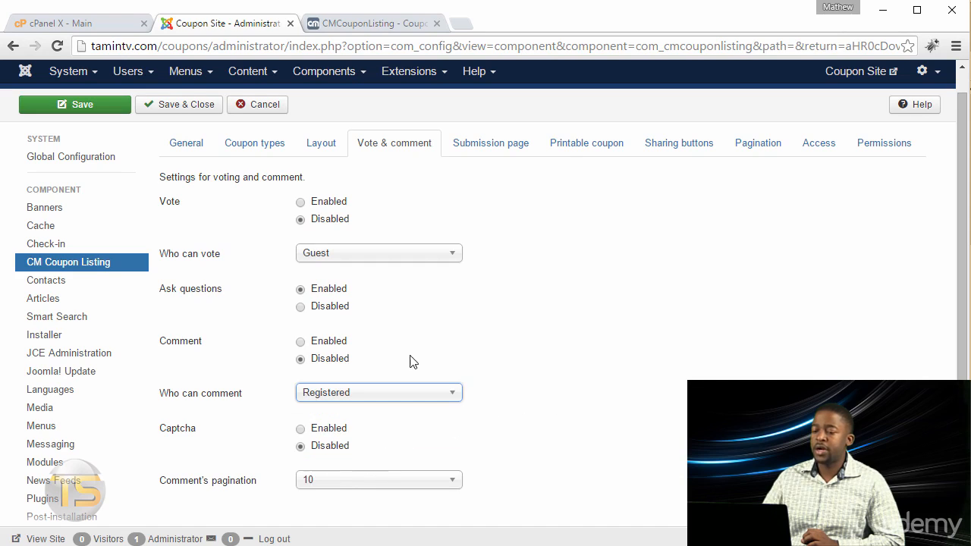
{"action": "left_click", "coordinate": [316, 256]}
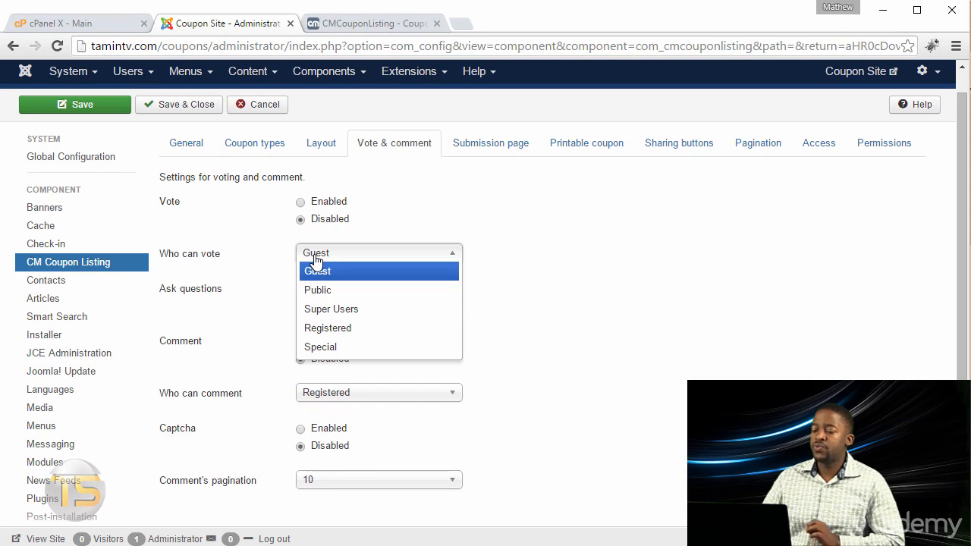
{"action": "left_click", "coordinate": [325, 328]}
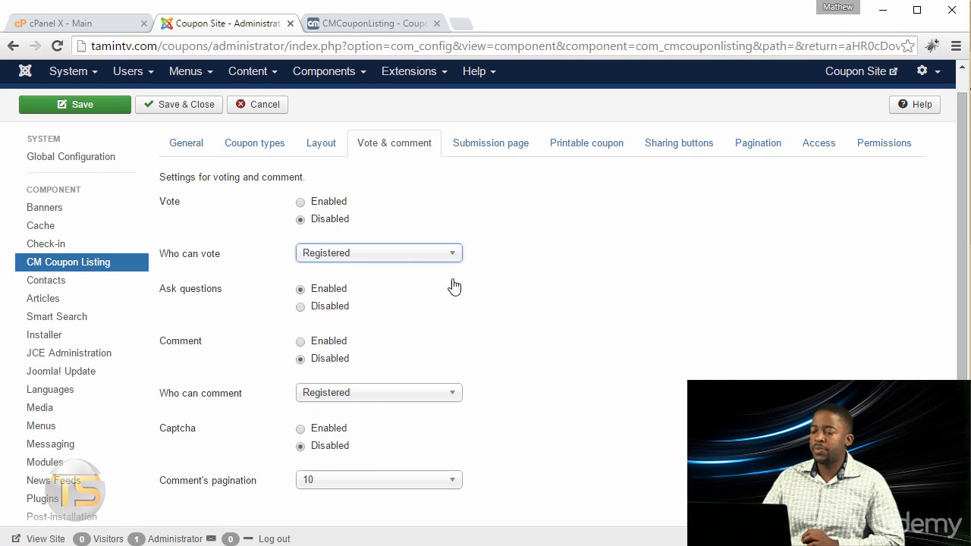
- Restrict access to the coupon submission page to Registered users and keep Home as its return page
{"action": "left_click", "coordinate": [498, 146]}
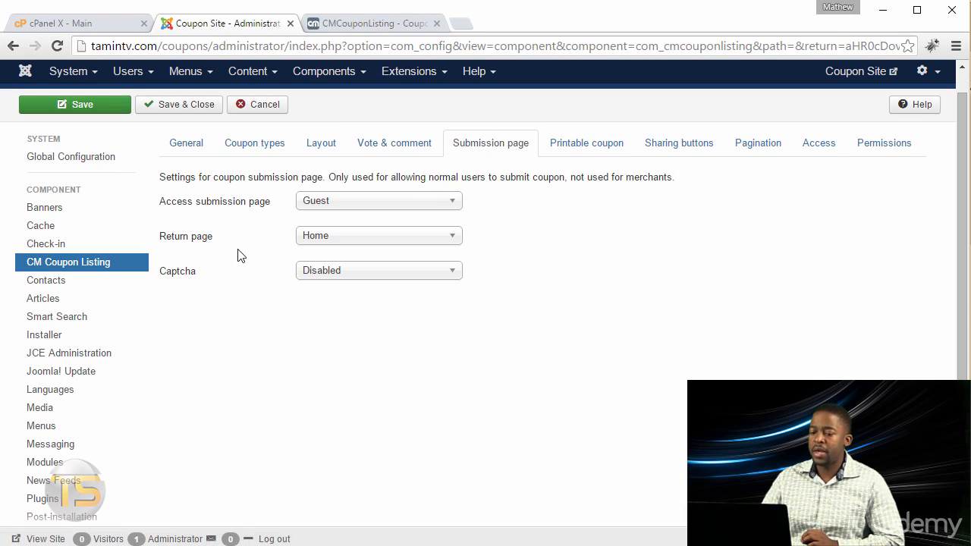
{"action": "mouse_move", "coordinate": [213, 209]}
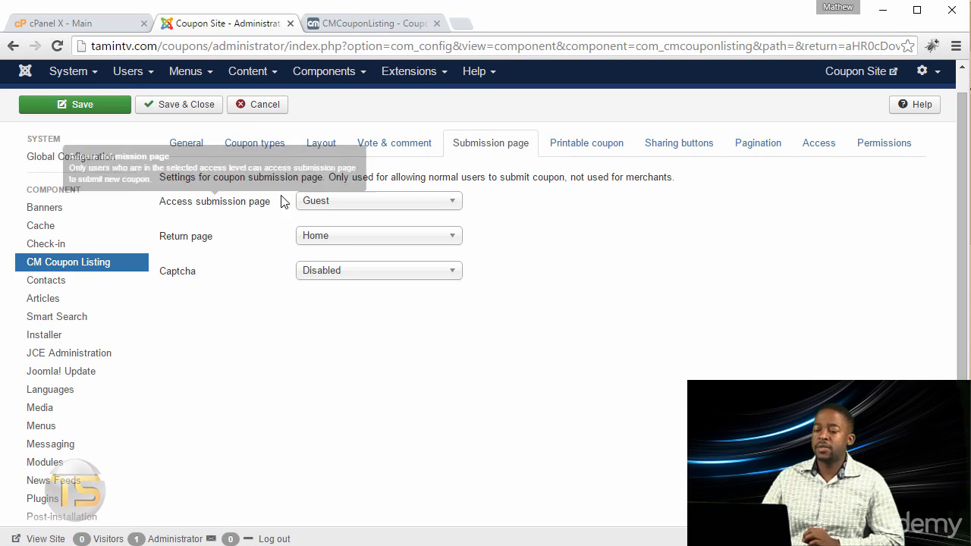
{"action": "left_click", "coordinate": [311, 202]}
{"action": "left_click", "coordinate": [368, 277]}
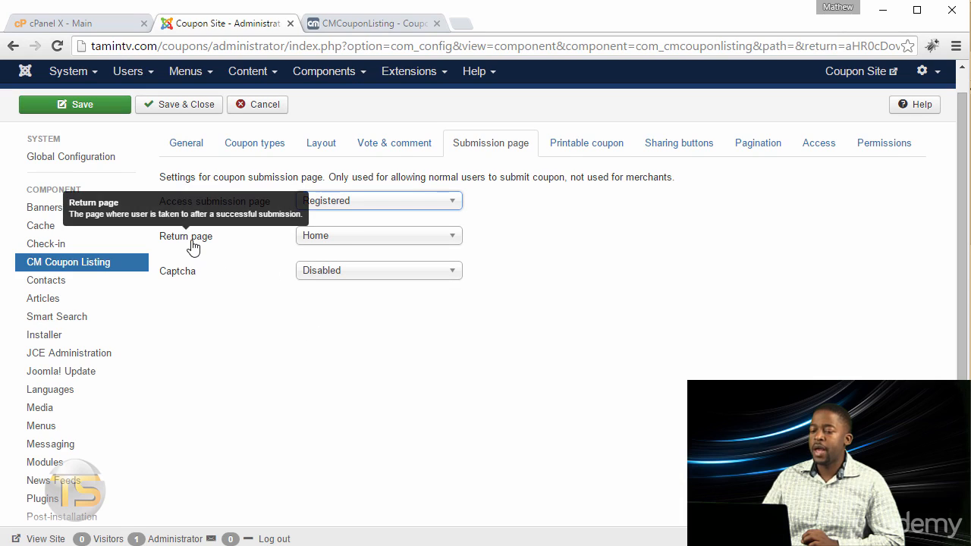
{"action": "left_click", "coordinate": [381, 236]}
{"action": "left_click", "coordinate": [385, 237]}
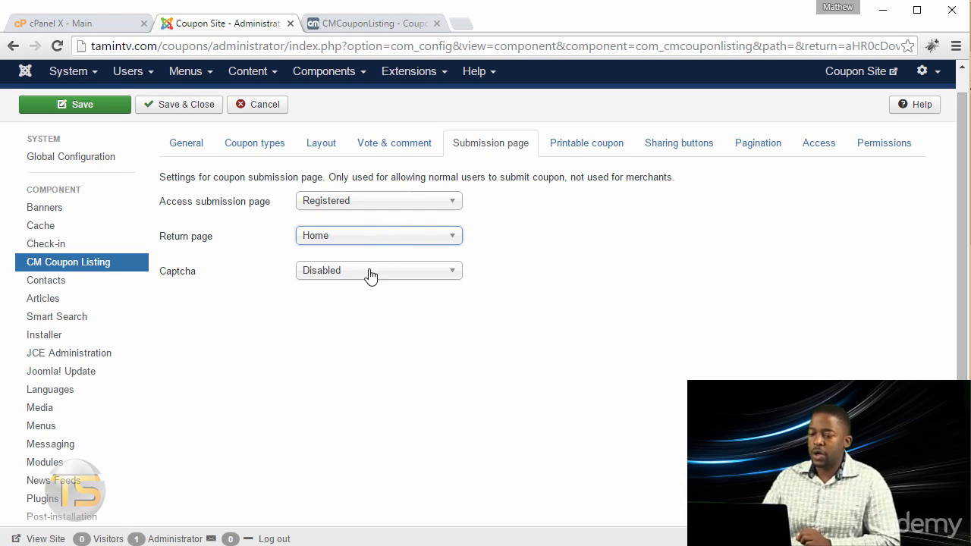
- Switch Captcha for the coupon submission page to Enabled and back to Disabled
{"action": "left_click", "coordinate": [364, 280]}
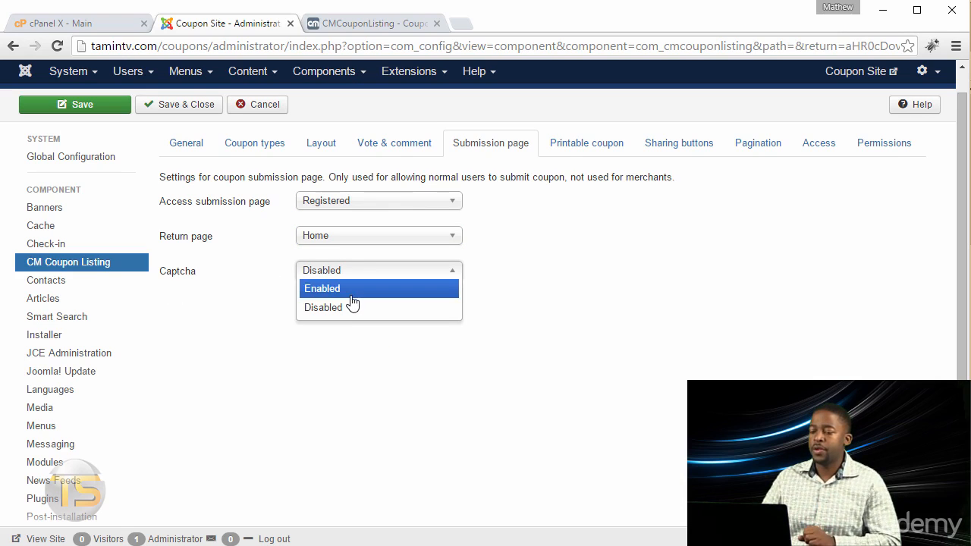
{"action": "left_click", "coordinate": [352, 295]}
{"action": "left_click", "coordinate": [362, 278]}
{"action": "left_click", "coordinate": [350, 305]}
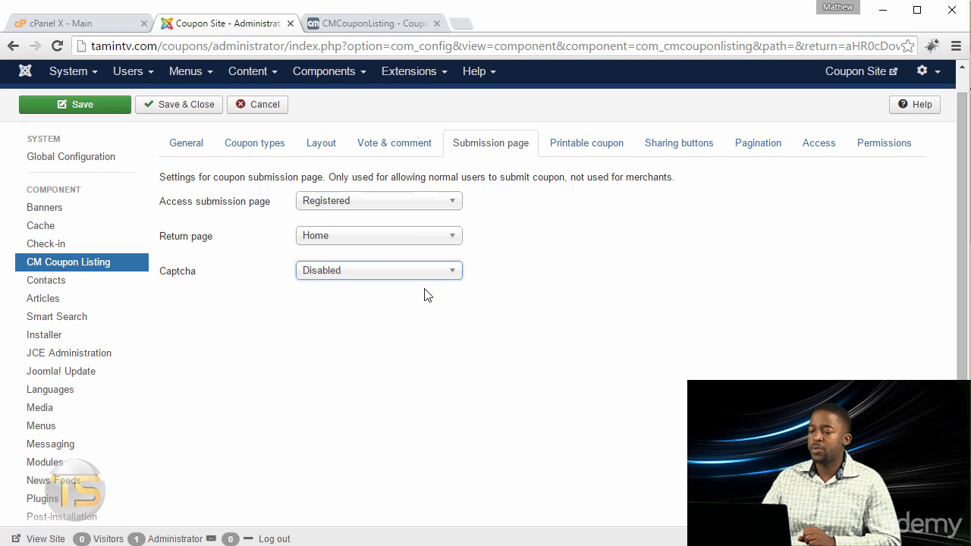
- Review the component's printable coupon, sharing button and pagination settings
{"action": "left_click", "coordinate": [581, 143]}
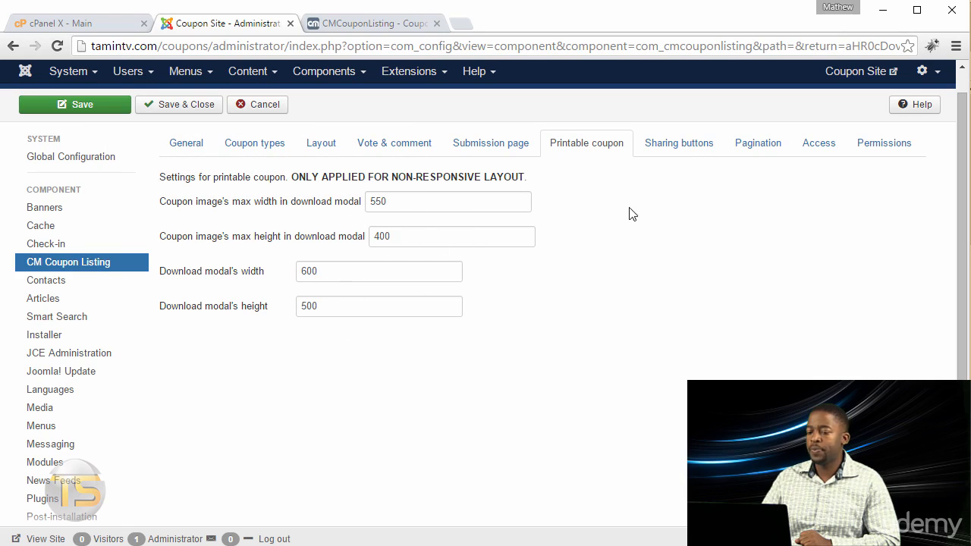
{"action": "left_click", "coordinate": [683, 151]}
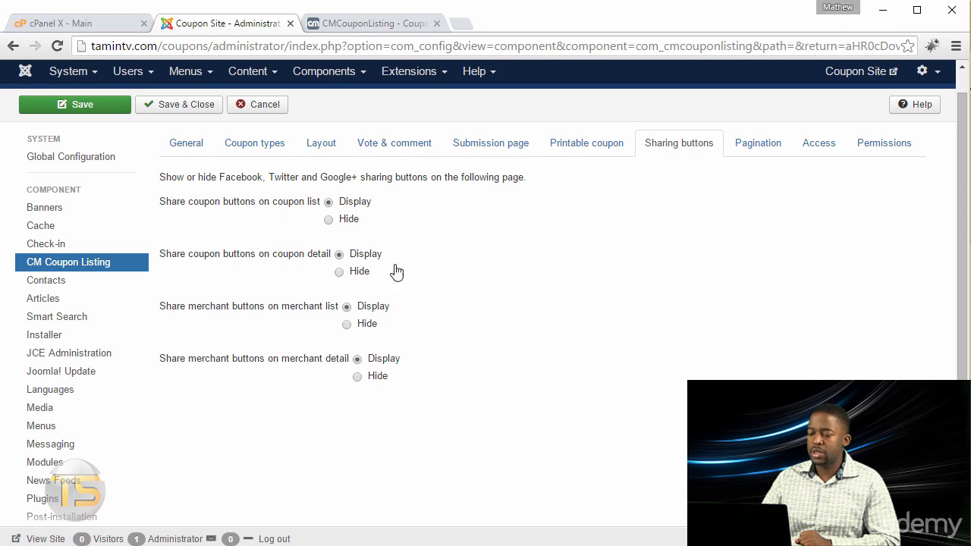
{"action": "left_click", "coordinate": [757, 149]}
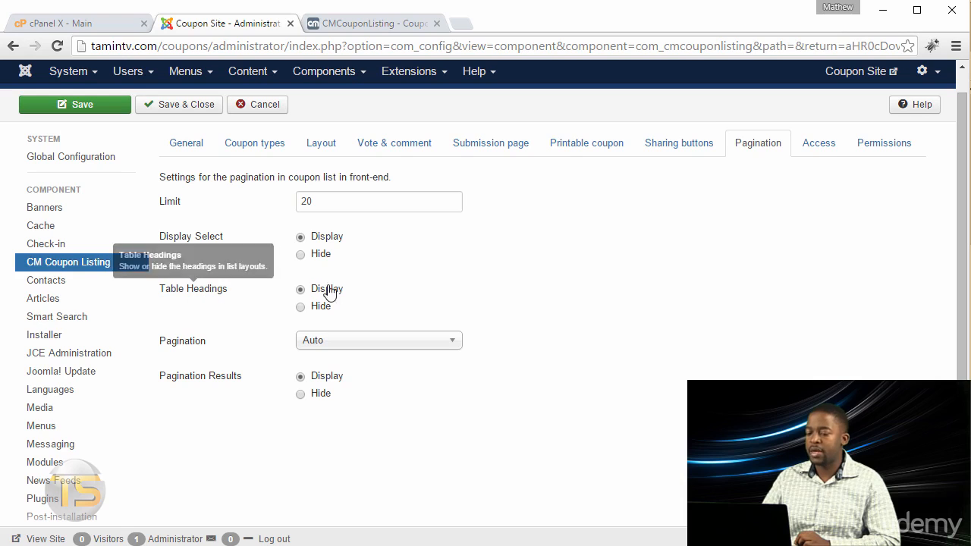
- Review the access levels offered as the coupon's default access level, leaving it at Public
{"action": "left_click", "coordinate": [826, 153]}
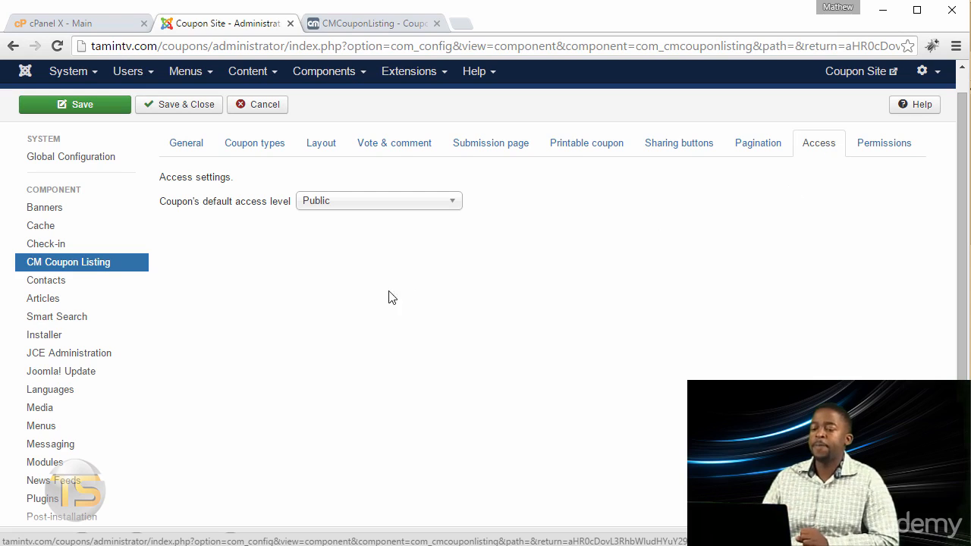
{"action": "left_click", "coordinate": [349, 209]}
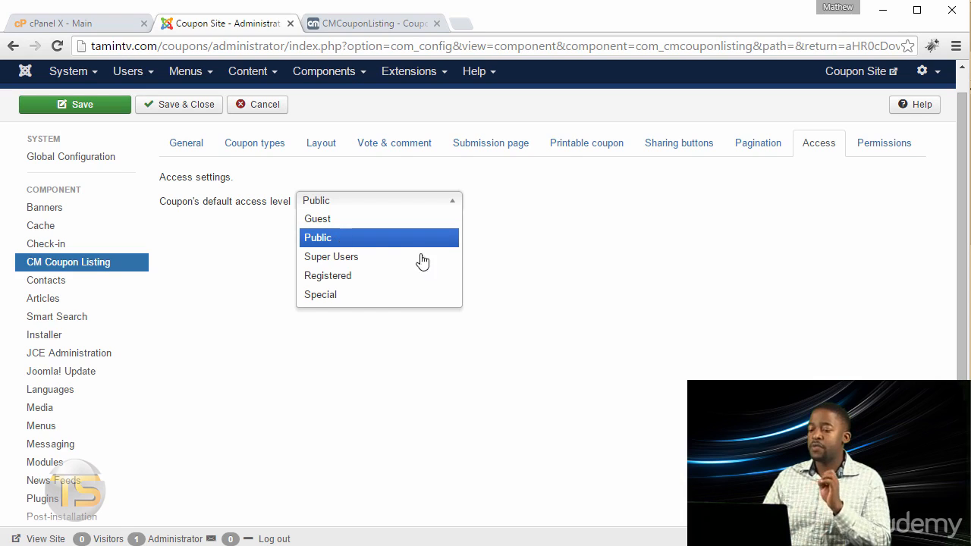
{"action": "left_click", "coordinate": [537, 269]}
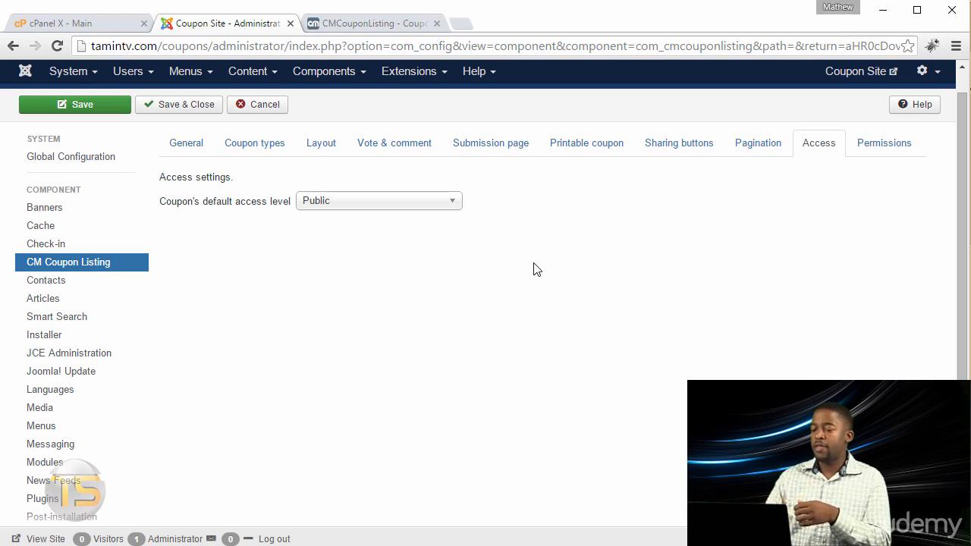
{"action": "left_click", "coordinate": [383, 212]}
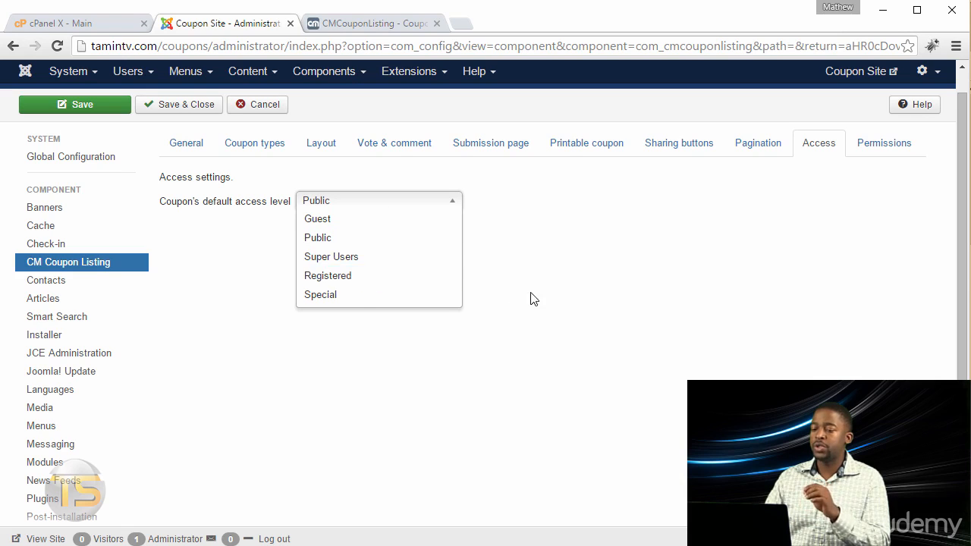
{"action": "left_click", "coordinate": [580, 288]}
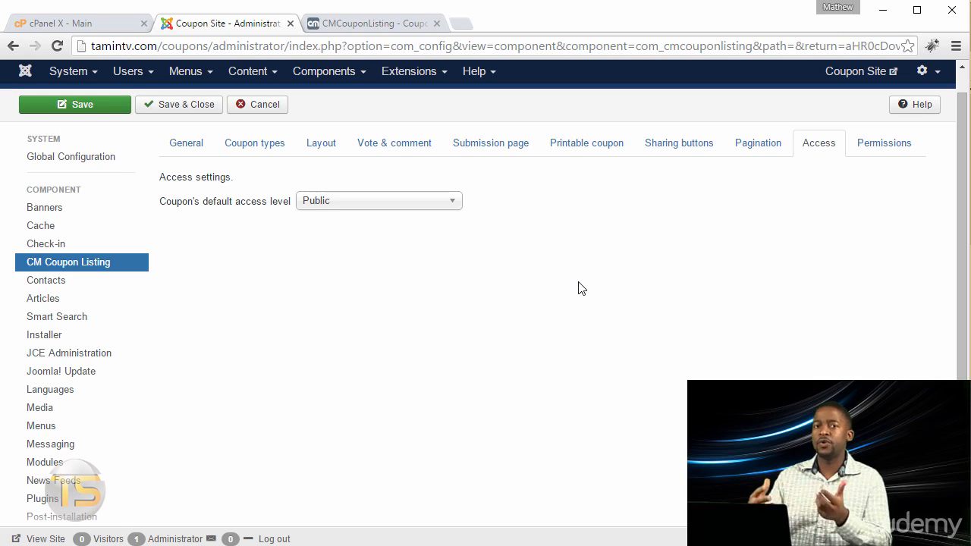
{"action": "left_click", "coordinate": [422, 210]}
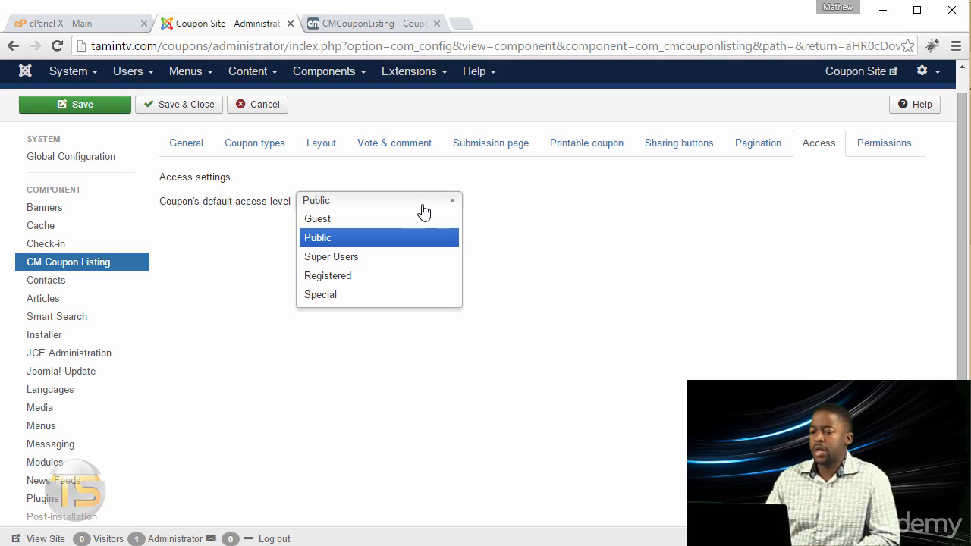
{"action": "left_click", "coordinate": [423, 212]}
{"action": "left_click", "coordinate": [401, 307]}
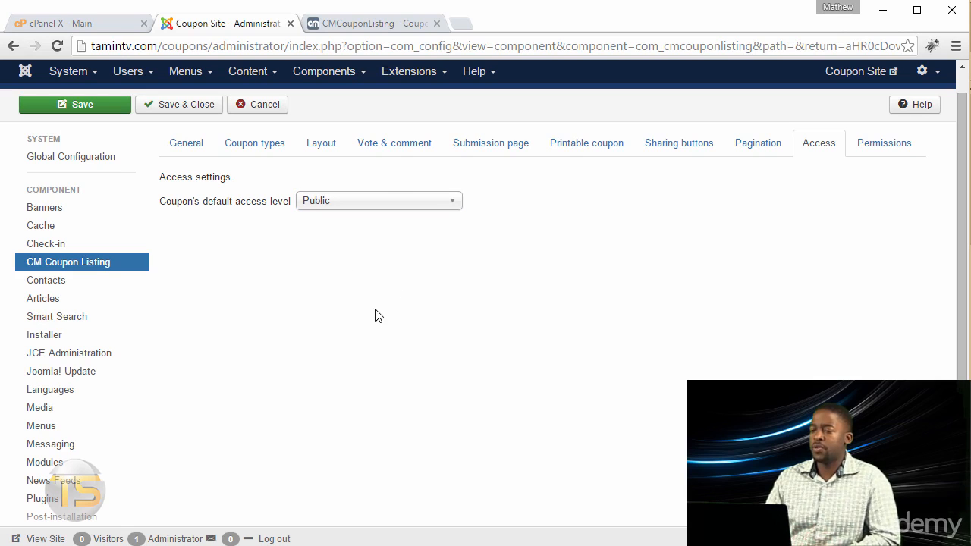
- Review the component's default permissions for the Public, Guest, Manager and Administrator user groups
{"action": "left_click", "coordinate": [880, 144]}
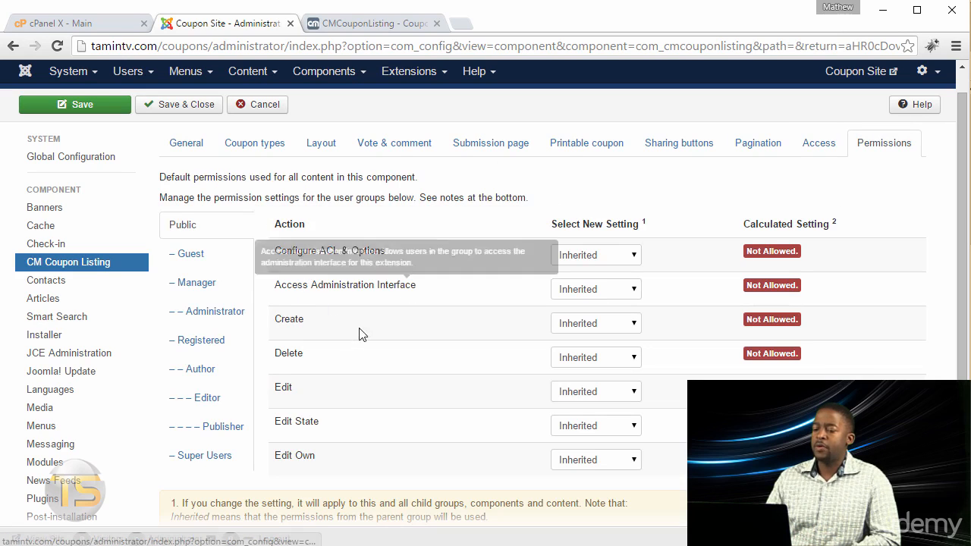
{"action": "left_click", "coordinate": [205, 255]}
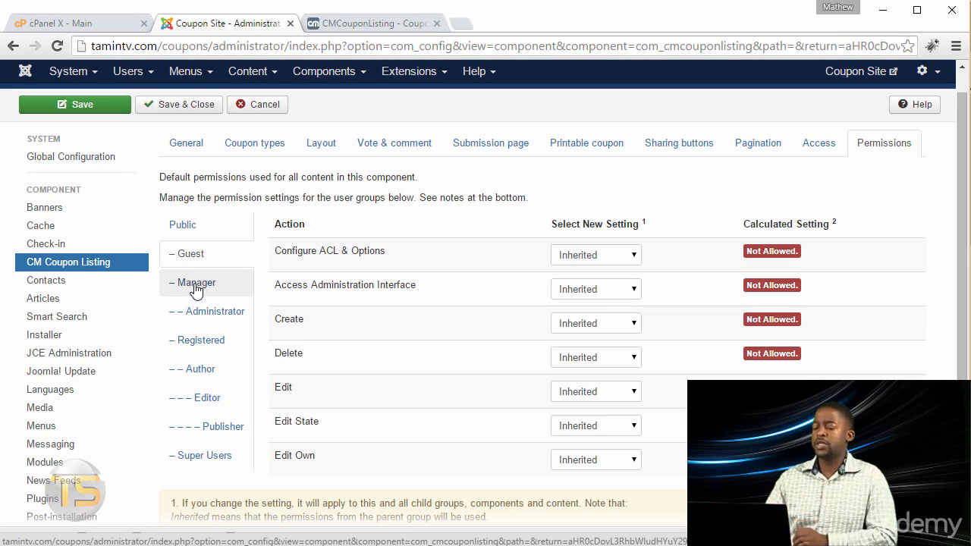
{"action": "left_click", "coordinate": [194, 289]}
{"action": "left_click", "coordinate": [208, 314]}
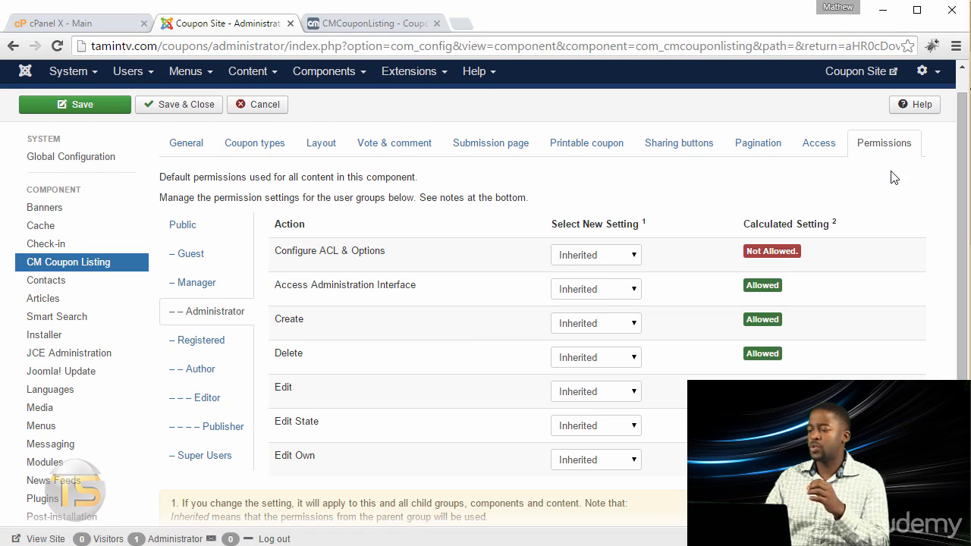
- Enable Coupon code, Printable coupon, Activation link and Sale link as the supported coupon types
{"action": "scroll", "coordinate": [893, 287], "scroll_direction": "up", "scroll_amount": 1}
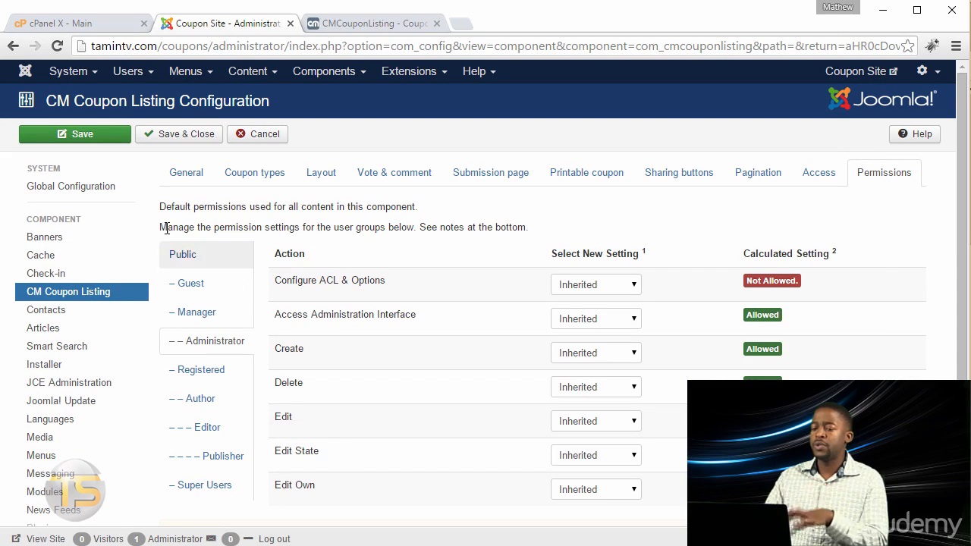
{"action": "left_click", "coordinate": [192, 176]}
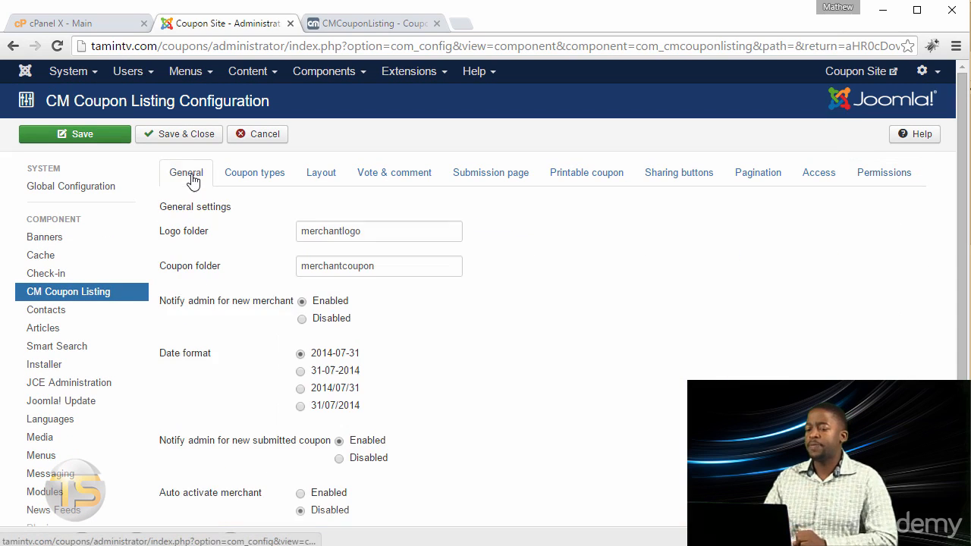
{"action": "left_click", "coordinate": [261, 181]}
{"action": "left_click", "coordinate": [300, 231]}
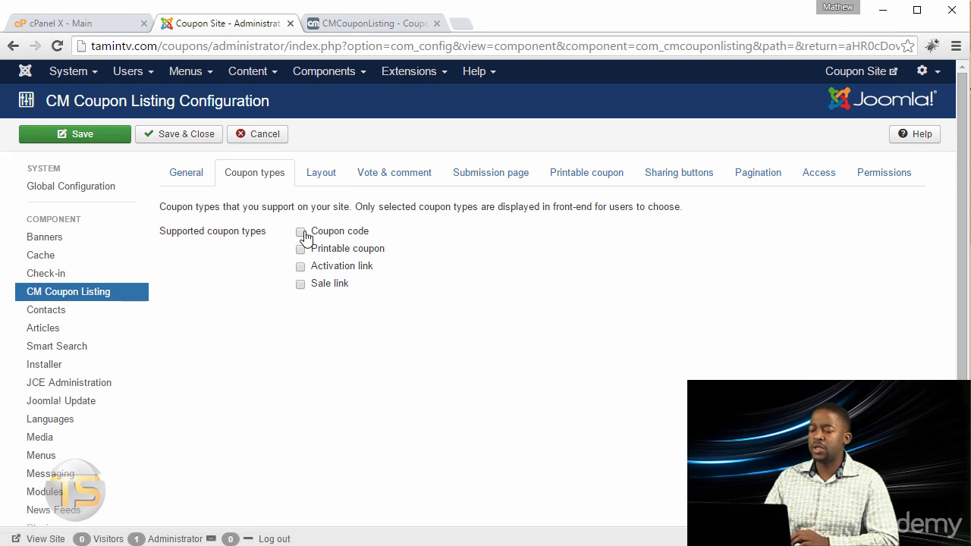
{"action": "left_click", "coordinate": [300, 249]}
{"action": "left_click", "coordinate": [300, 267]}
{"action": "left_click", "coordinate": [300, 283]}
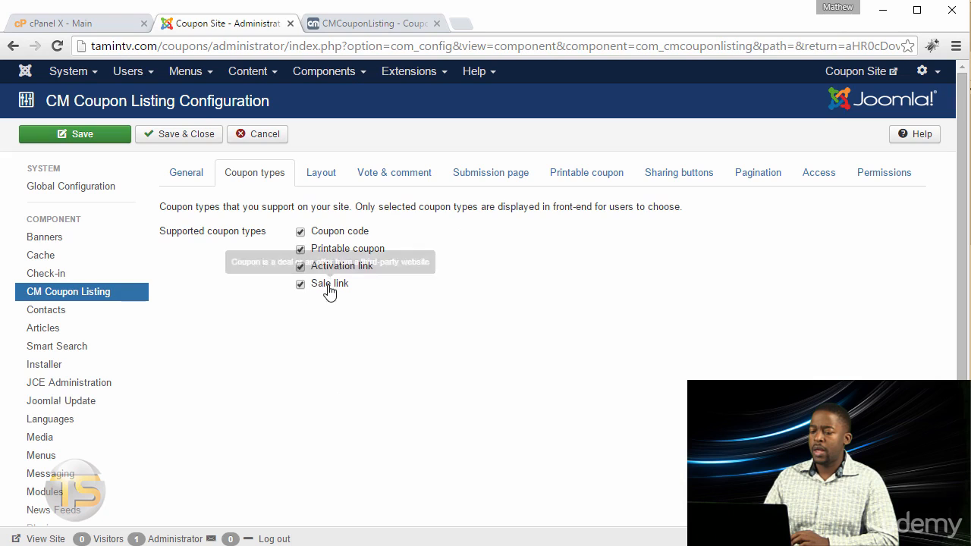